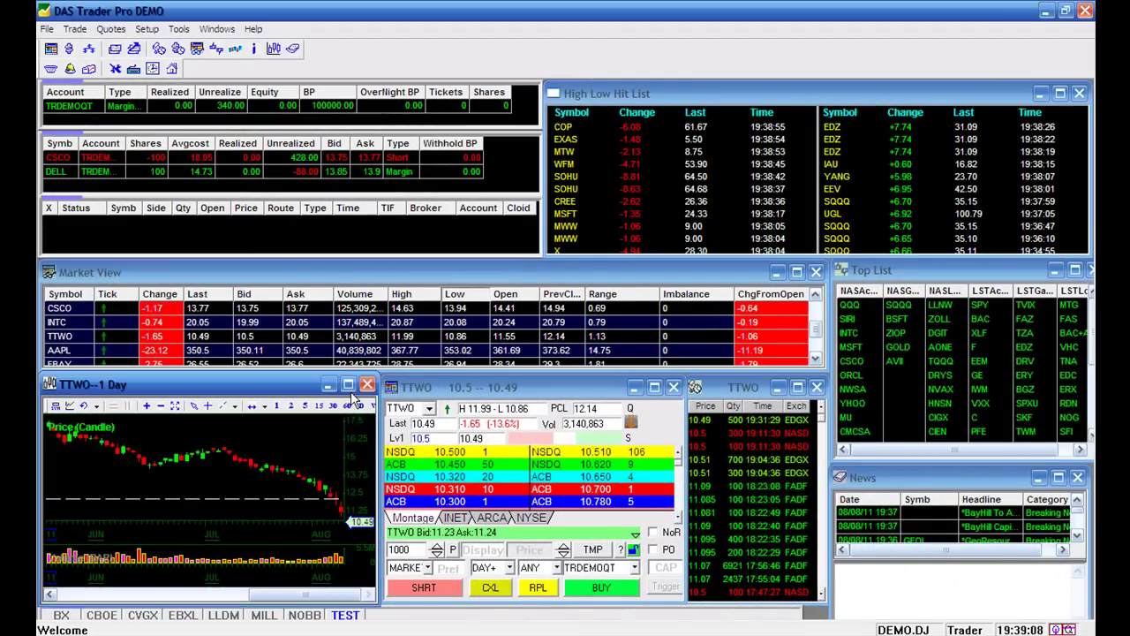
Maximize the TTWO daily chart so it fills the workspace.
{"action": "left_click", "coordinate": [350, 394]}
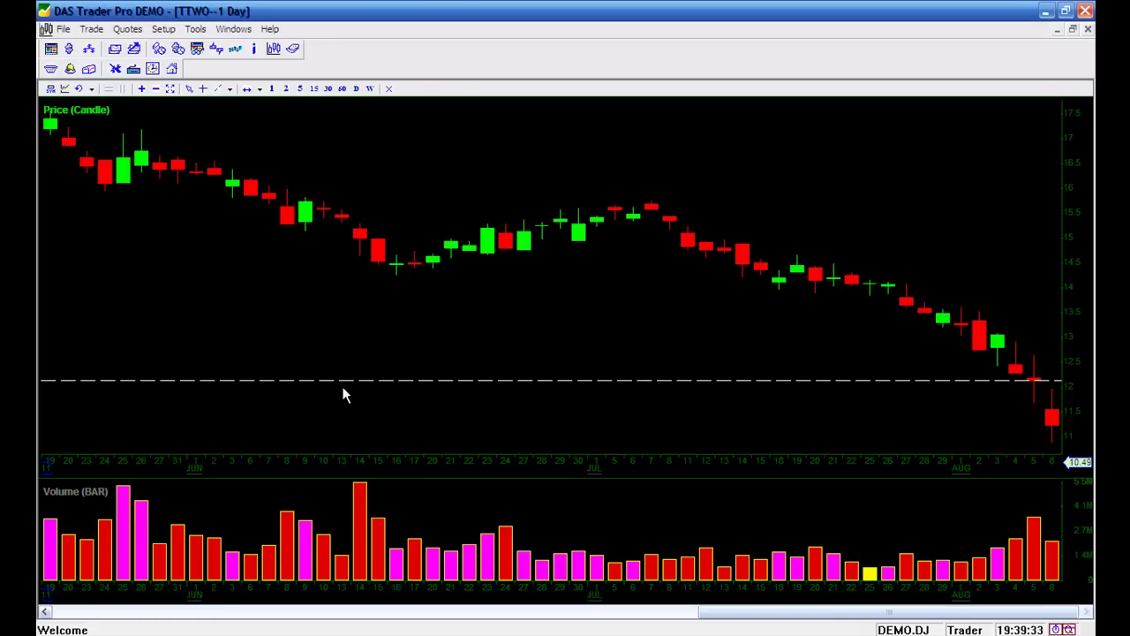
Add the PivotPoint study to the TTWO chart's study list and accept its settings.
{"action": "double_click", "coordinate": [344, 395]}
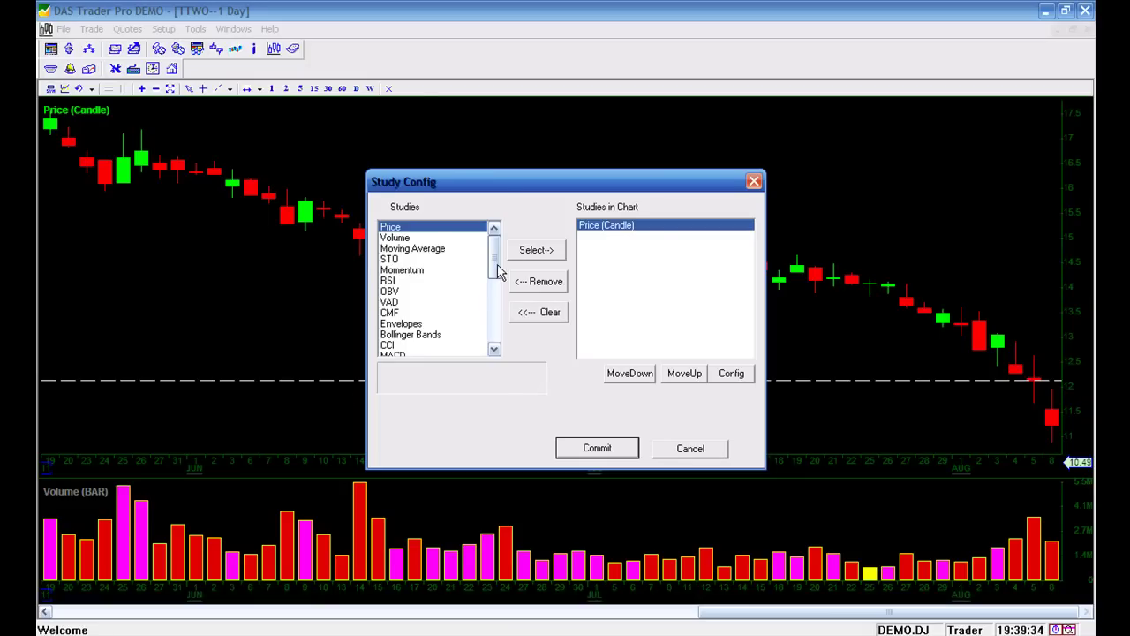
{"action": "left_click_drag", "start_coordinate": [495, 251], "coordinate": [497, 380]}
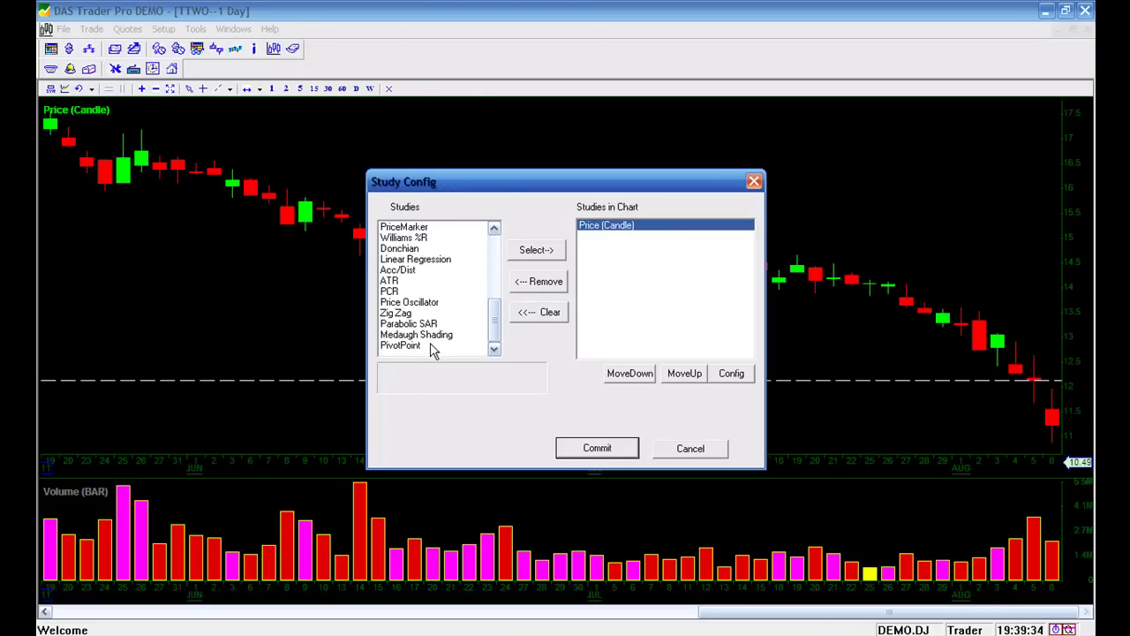
{"action": "left_click", "coordinate": [434, 345]}
{"action": "left_click", "coordinate": [536, 253]}
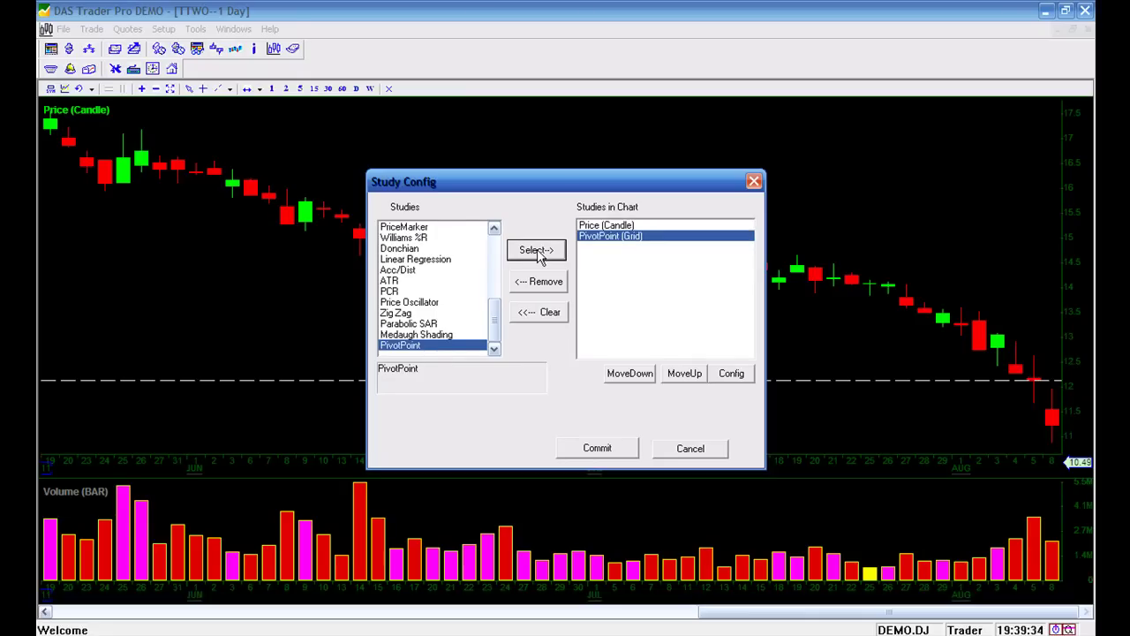
{"action": "left_click", "coordinate": [748, 379]}
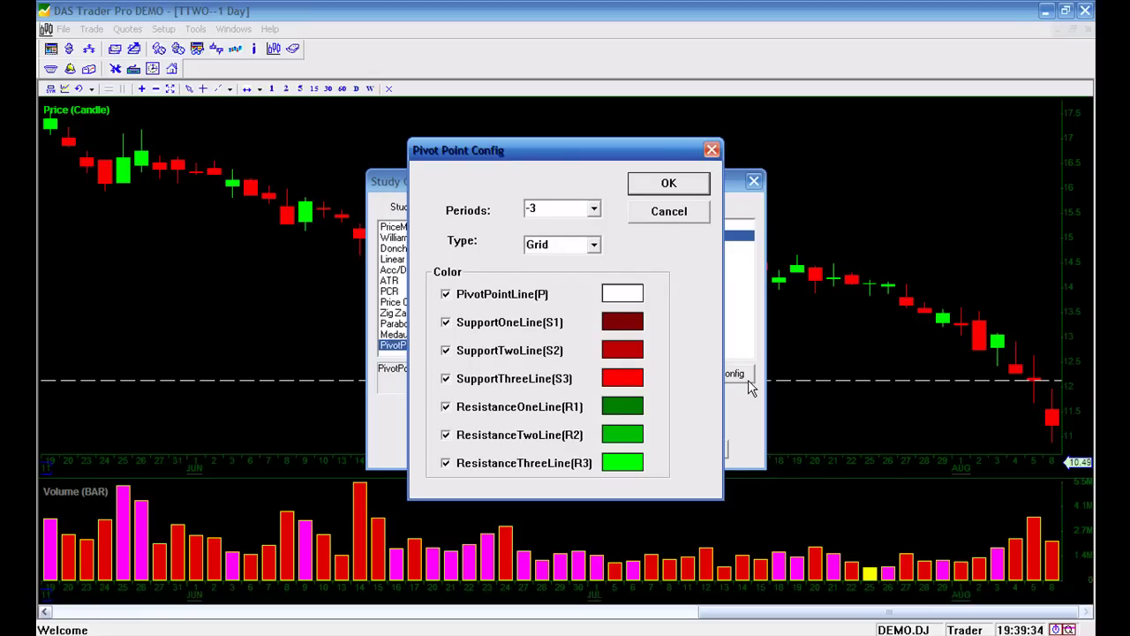
{"action": "left_click", "coordinate": [685, 190]}
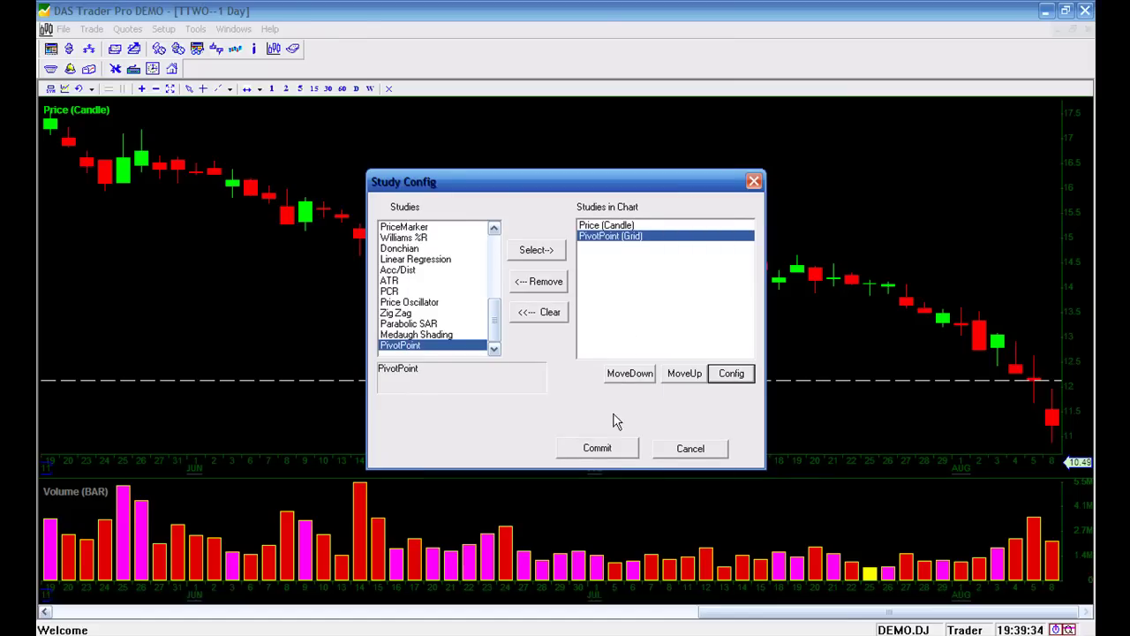
Commit the PivotPoint study and zoom the chart out to show several more months.
{"action": "left_click", "coordinate": [607, 452]}
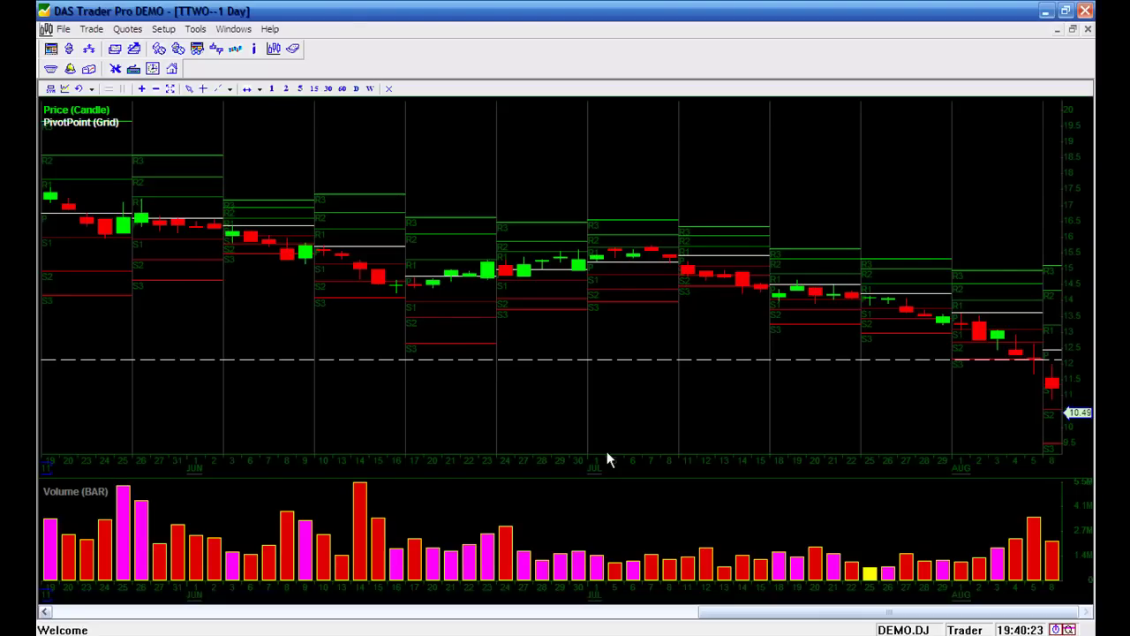
{"action": "scroll", "coordinate": [606, 452], "scroll_direction": "down", "scroll_amount": 2}
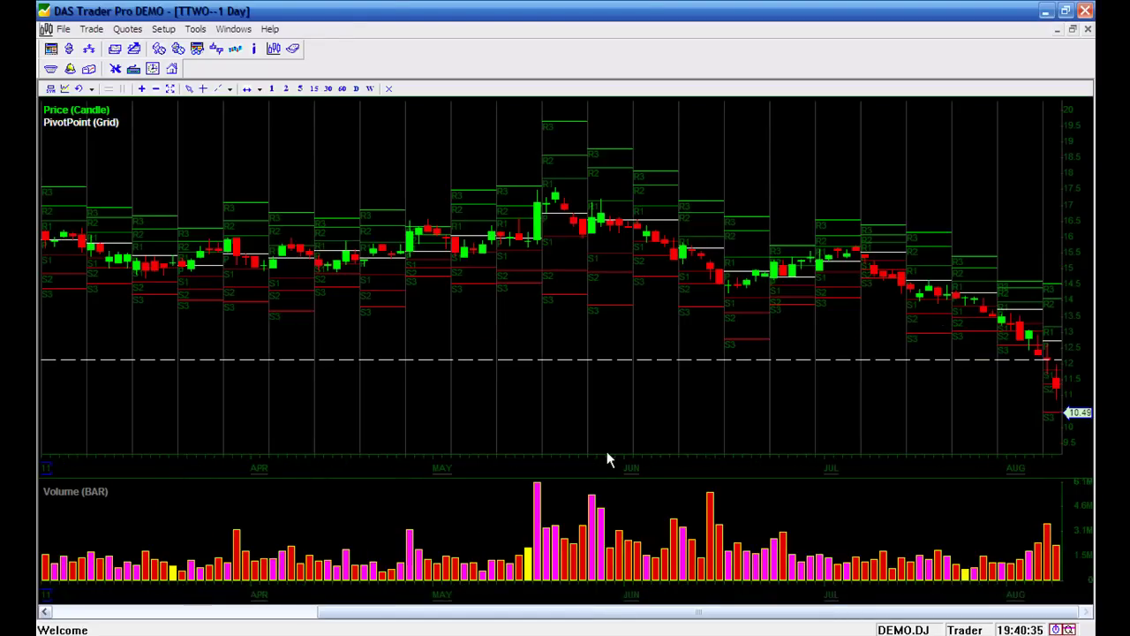
{"action": "scroll", "coordinate": [607, 459], "scroll_direction": "down", "scroll_amount": 2}
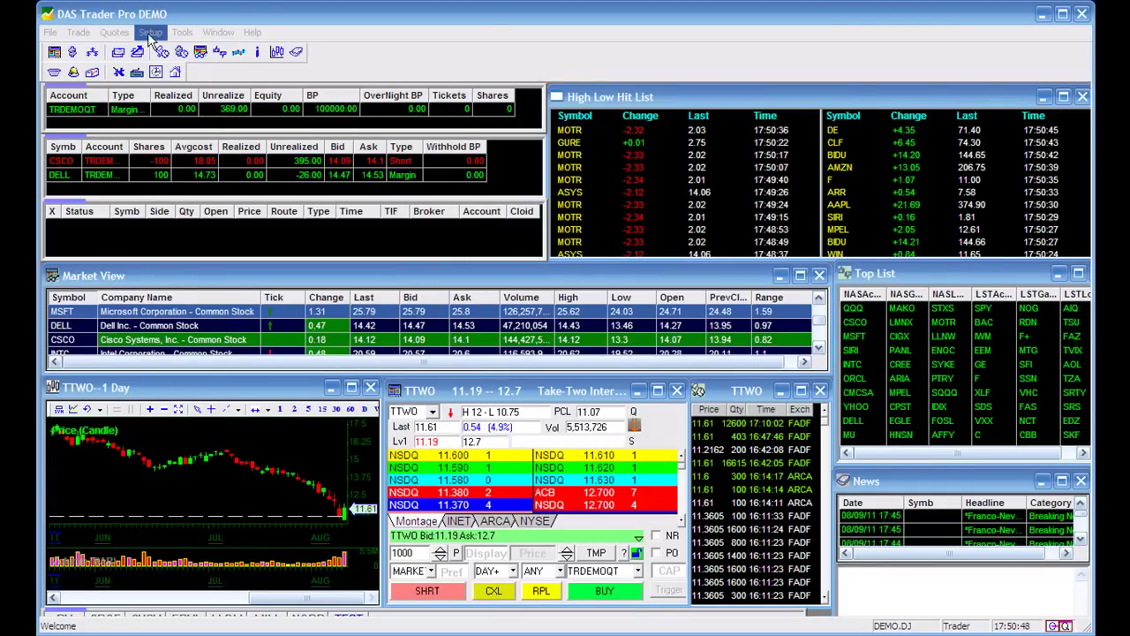
{"action": "left_click", "coordinate": [114, 32]}
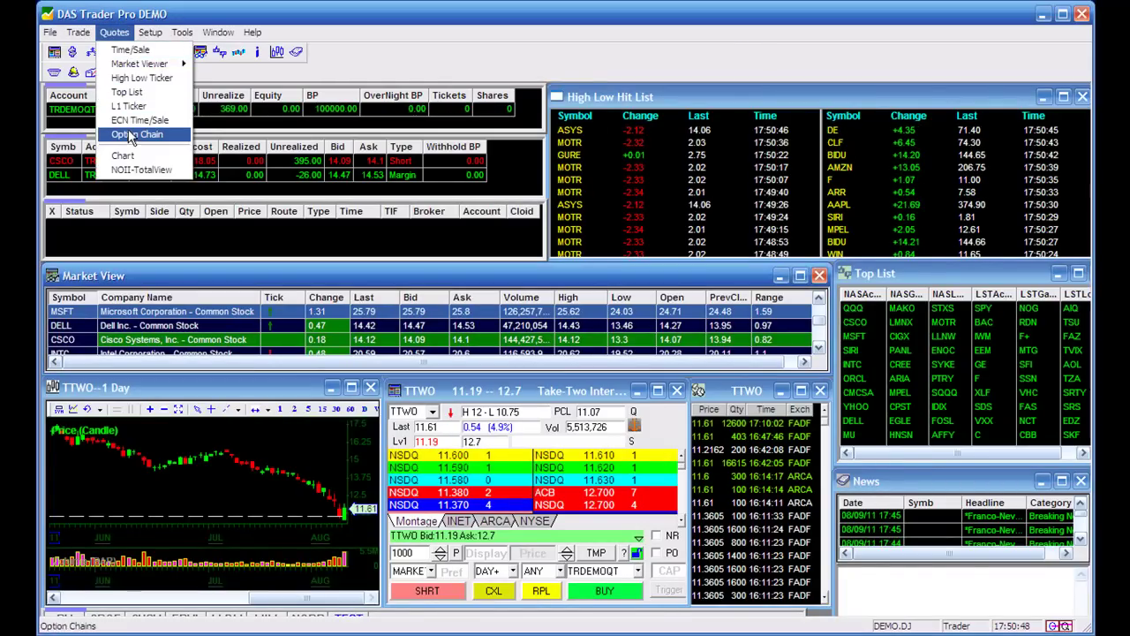
{"action": "left_click", "coordinate": [130, 136]}
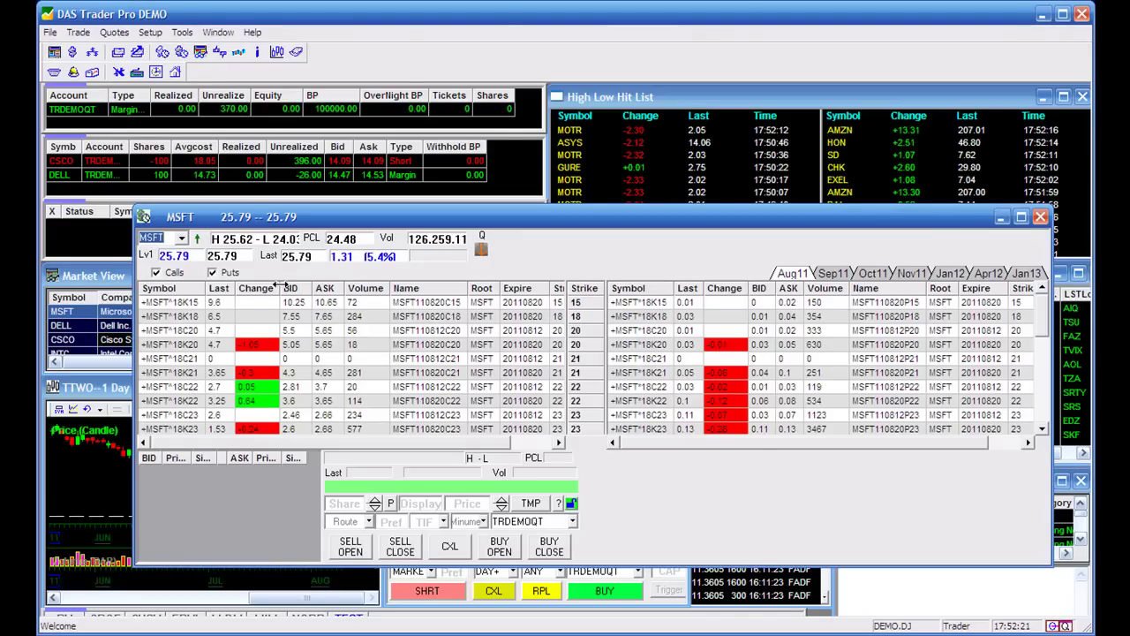
{"action": "left_click_drag", "start_coordinate": [353, 442], "coordinate": [442, 444]}
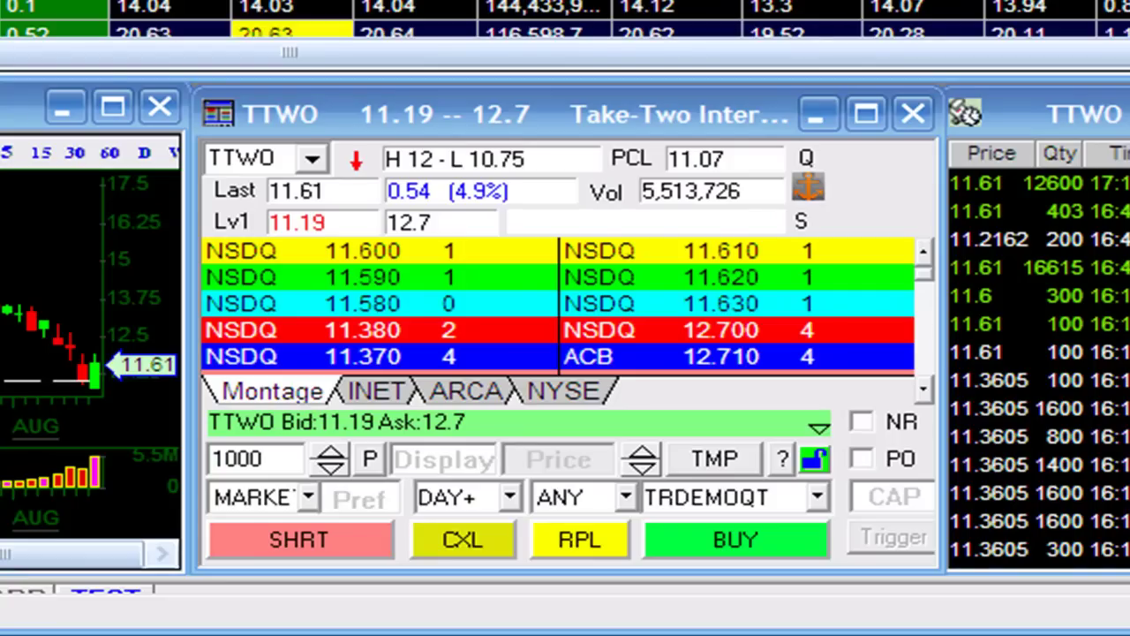
Load option symbol MSFT110820C24 into the montage in place of TTWO.
{"action": "left_click", "coordinate": [181, 158]}
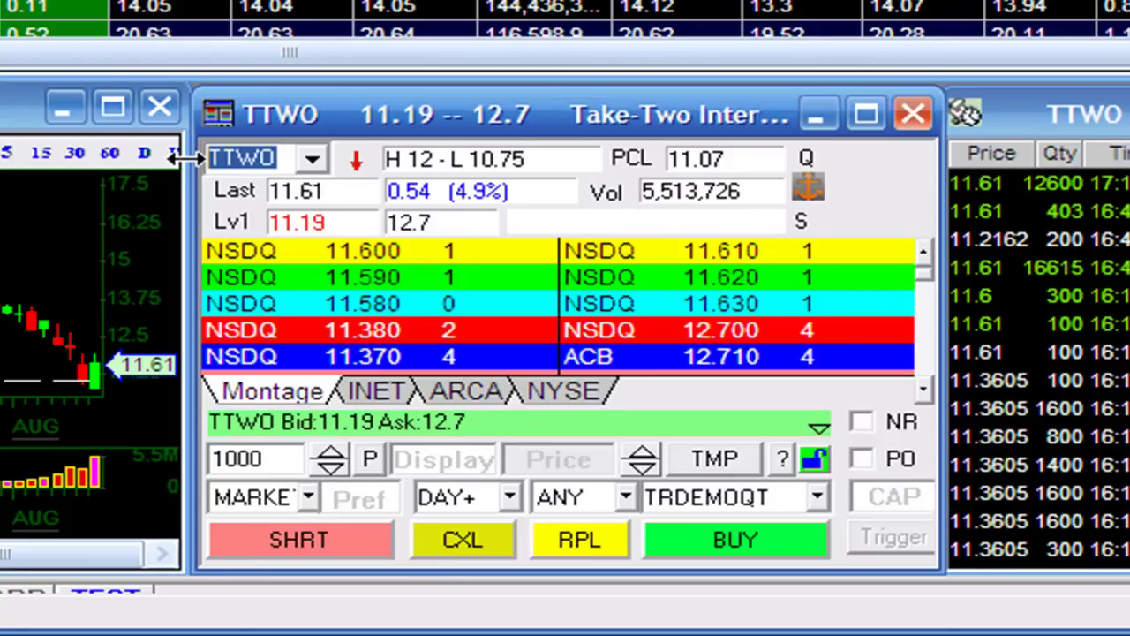
{"action": "type", "text": "MSF"}
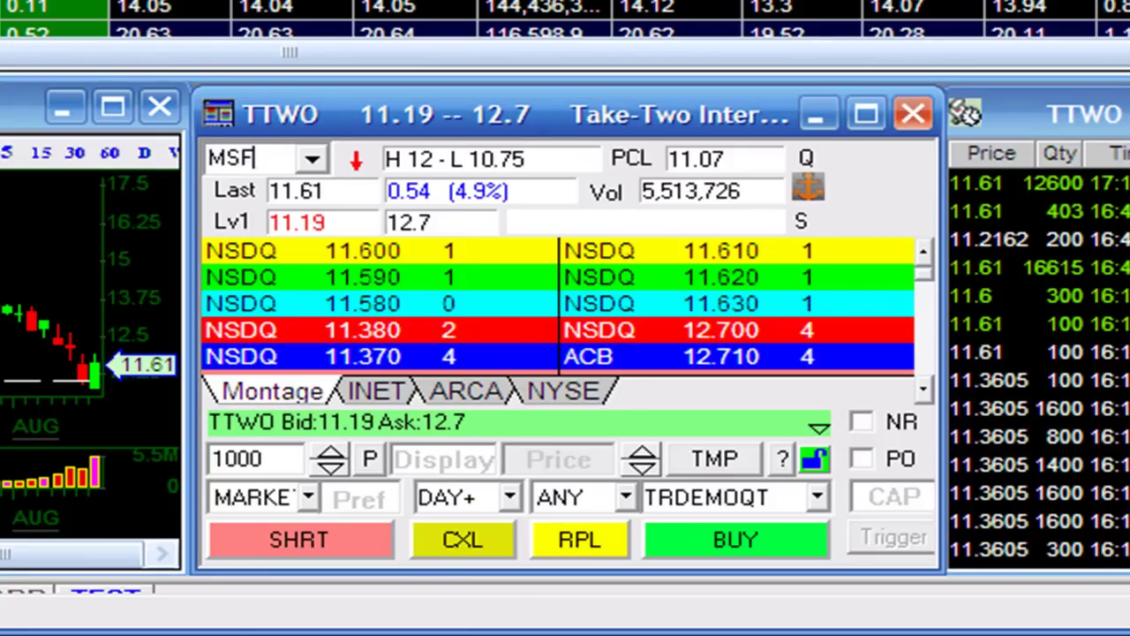
{"action": "type", "text": "T"}
{"action": "type", "text": "110"}
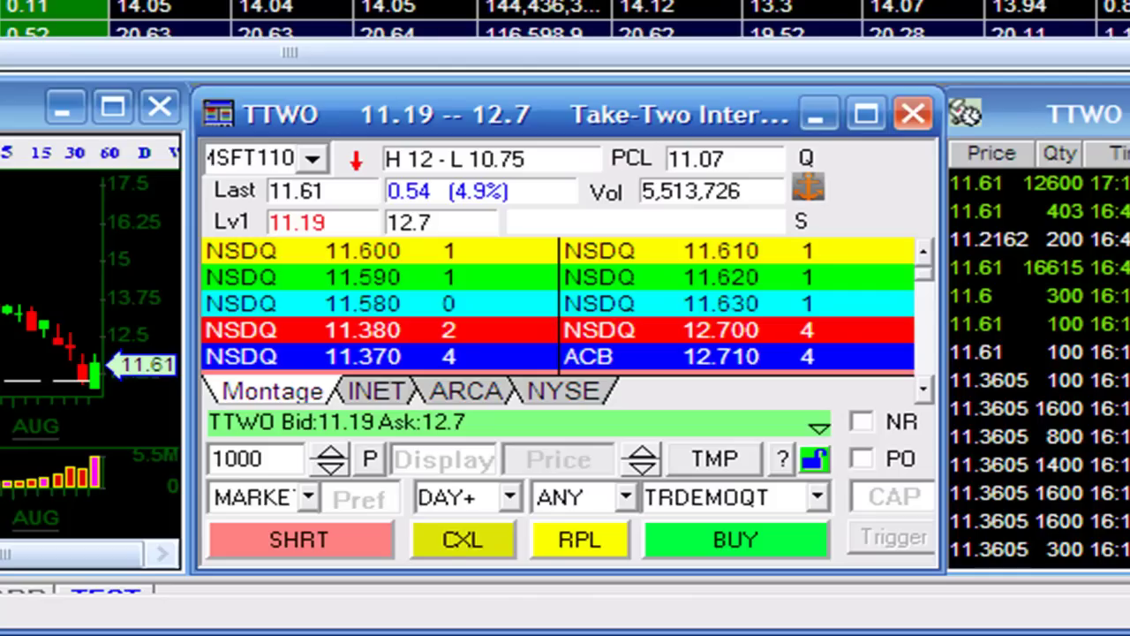
{"action": "type", "text": "820"}
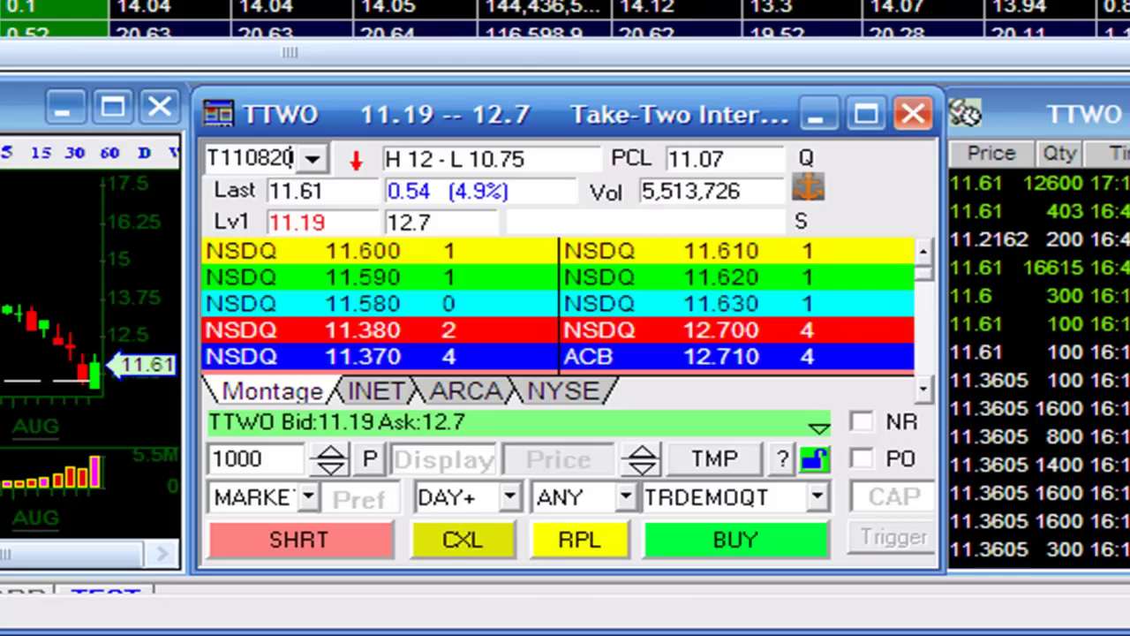
{"action": "type", "text": "C"}
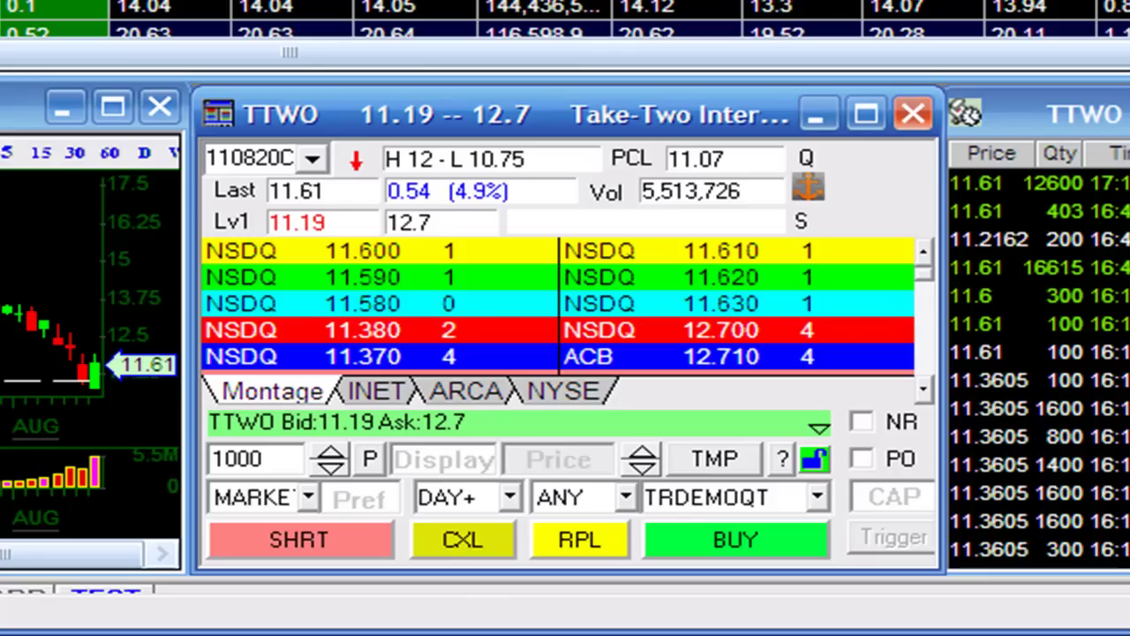
{"action": "type", "text": "24"}
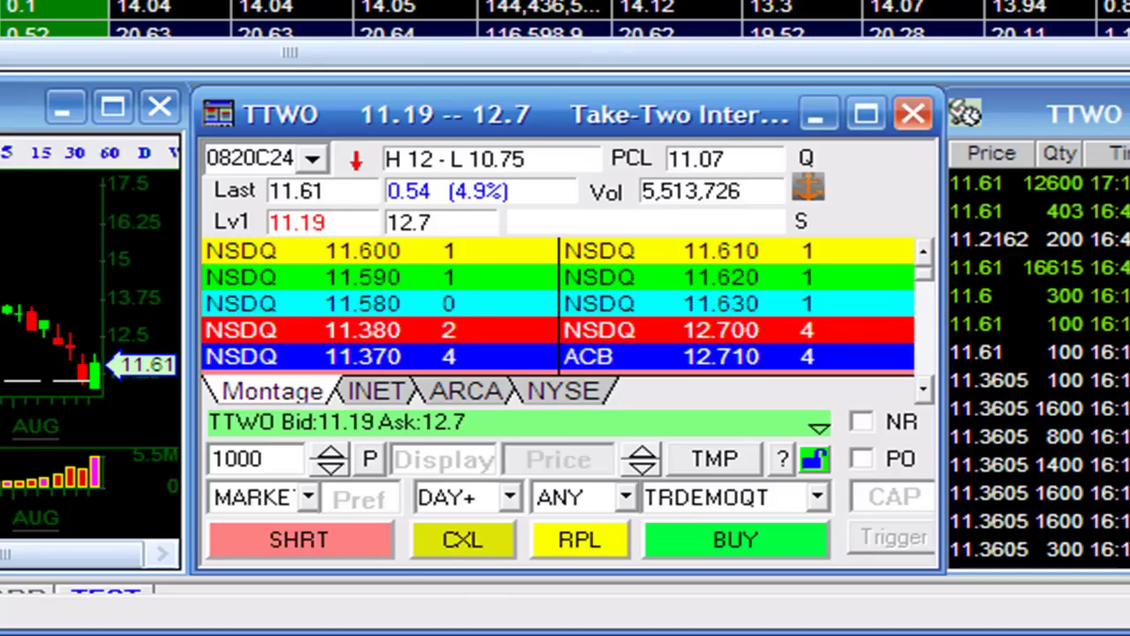
{"action": "key", "text": "Return"}
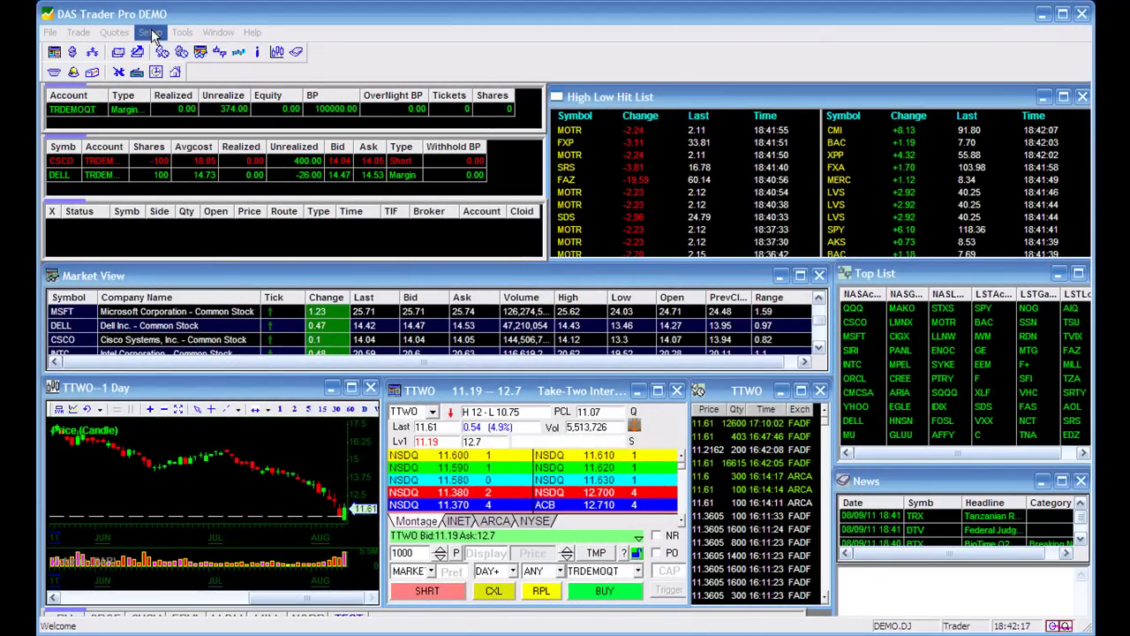
Apply the DAS_Black colour theme from the Other Configuration settings.
{"action": "left_click", "coordinate": [151, 35]}
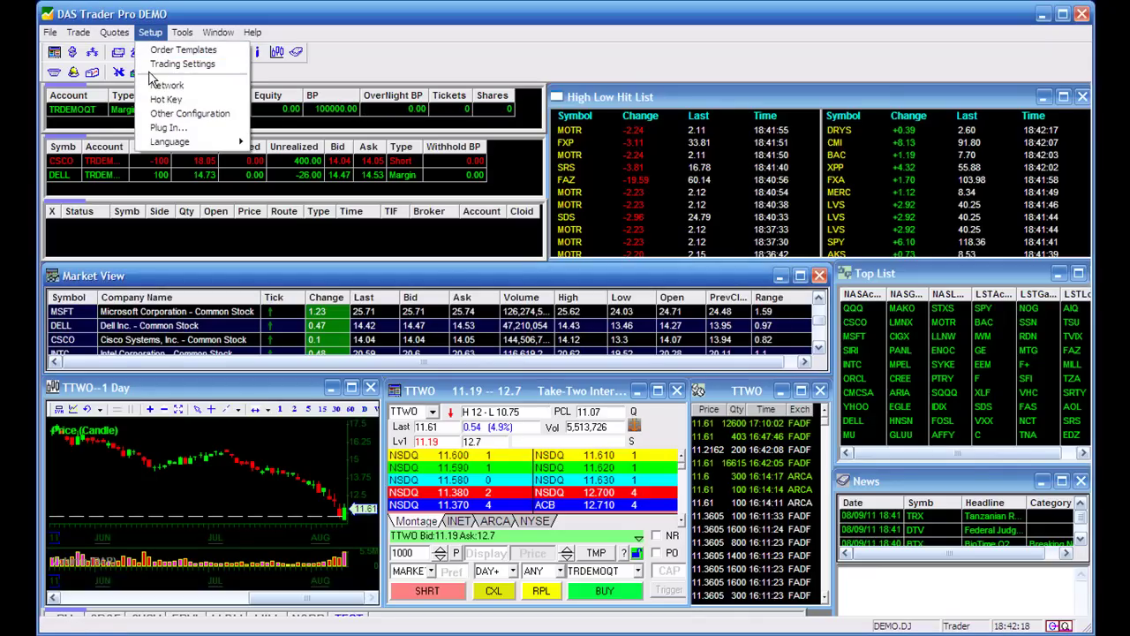
{"action": "left_click", "coordinate": [152, 114]}
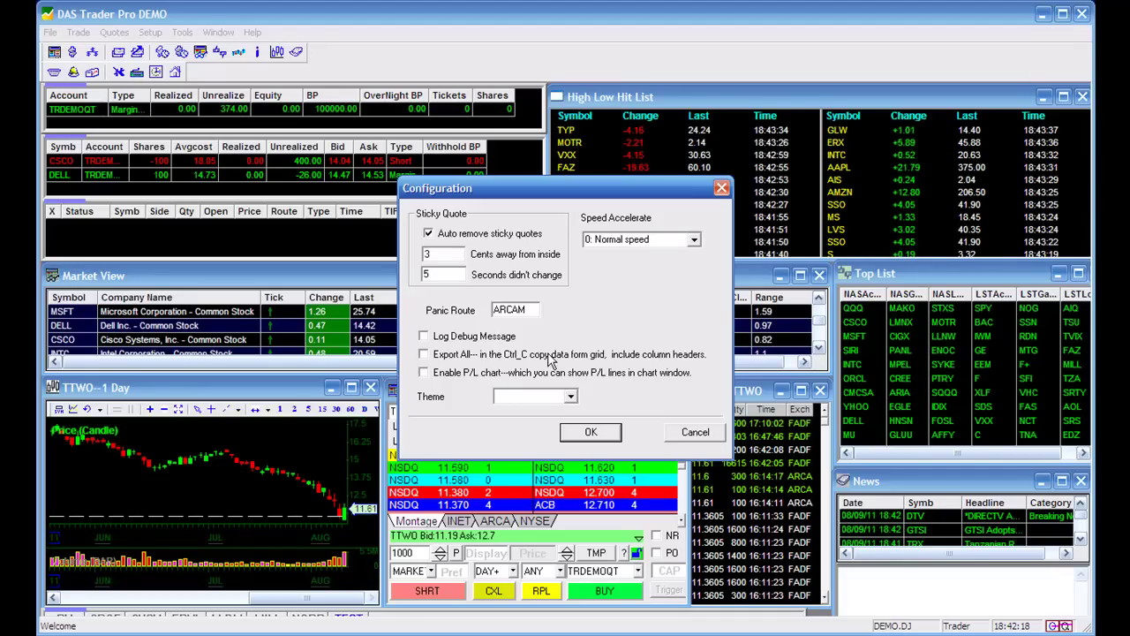
{"action": "left_click", "coordinate": [570, 396]}
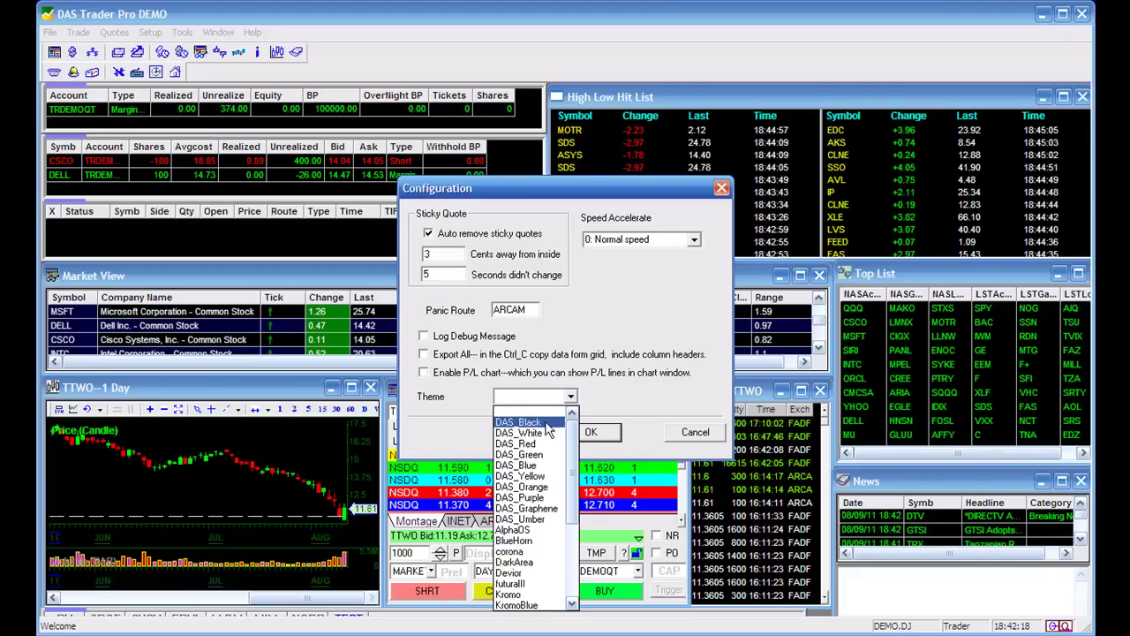
{"action": "left_click", "coordinate": [547, 423]}
{"action": "left_click", "coordinate": [563, 434]}
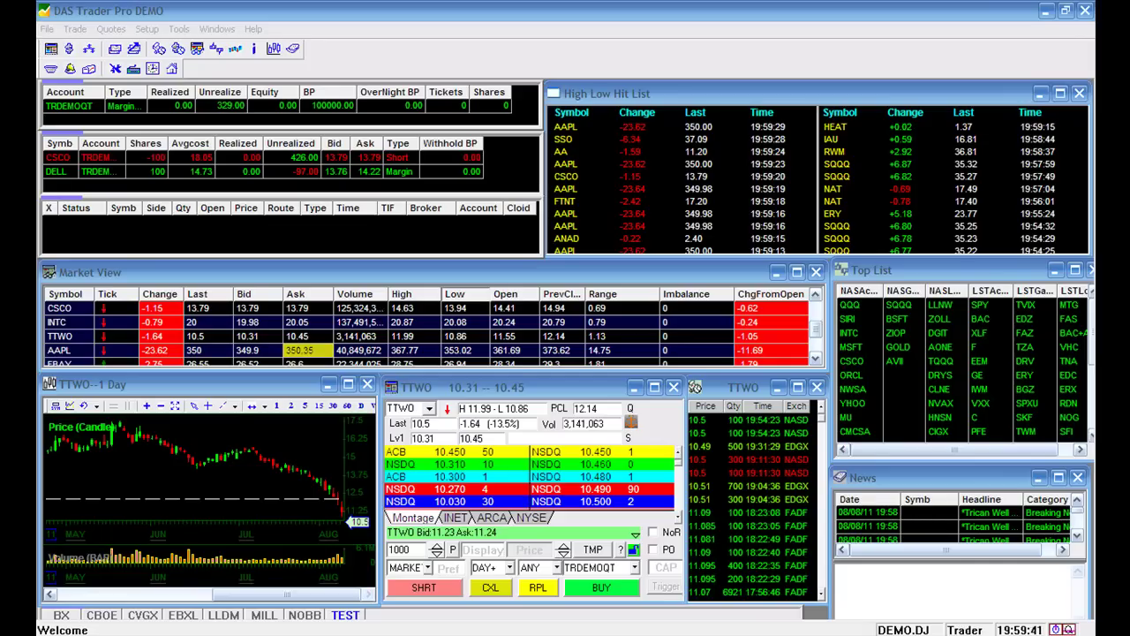
Set the interface language to Chinese via Setup > Language.
{"action": "left_click", "coordinate": [152, 39]}
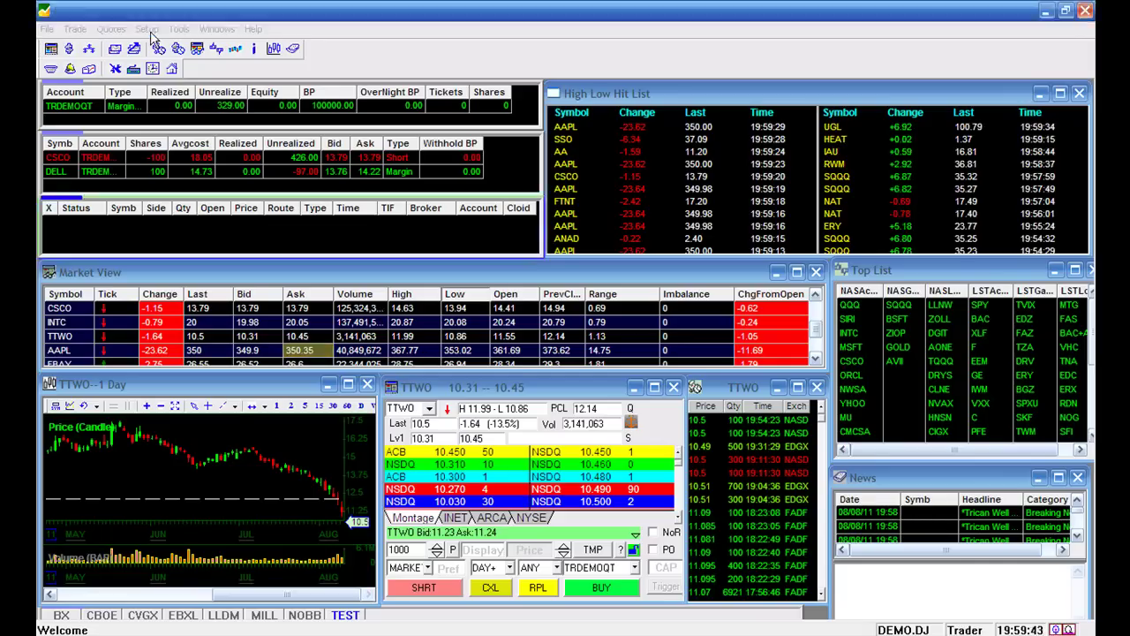
{"action": "left_click", "coordinate": [152, 36]}
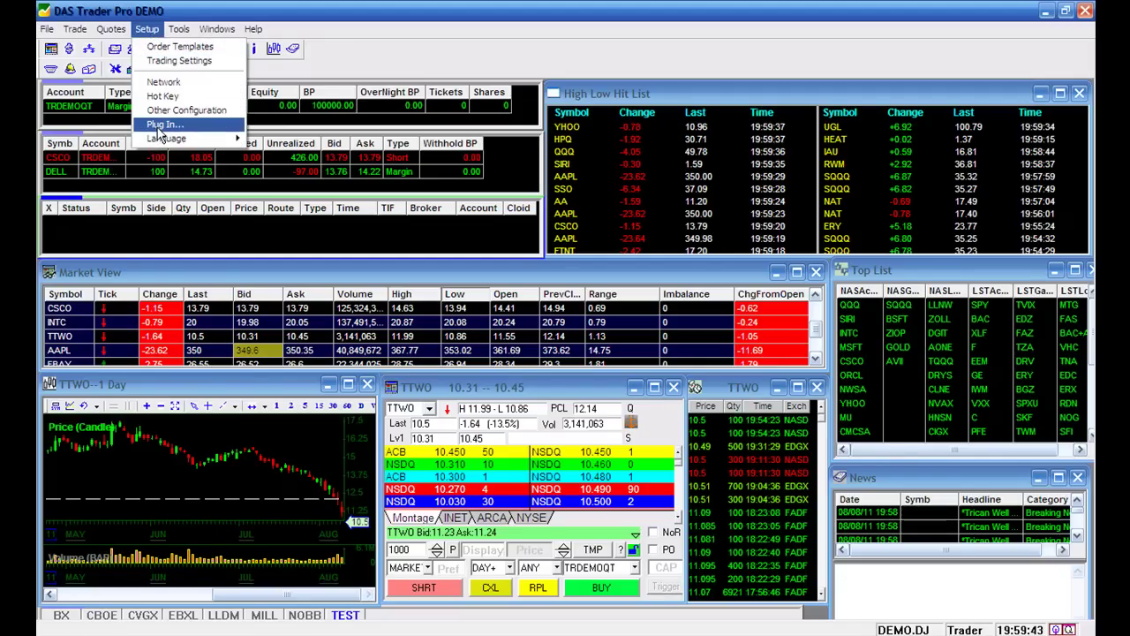
{"action": "mouse_move", "coordinate": [167, 139]}
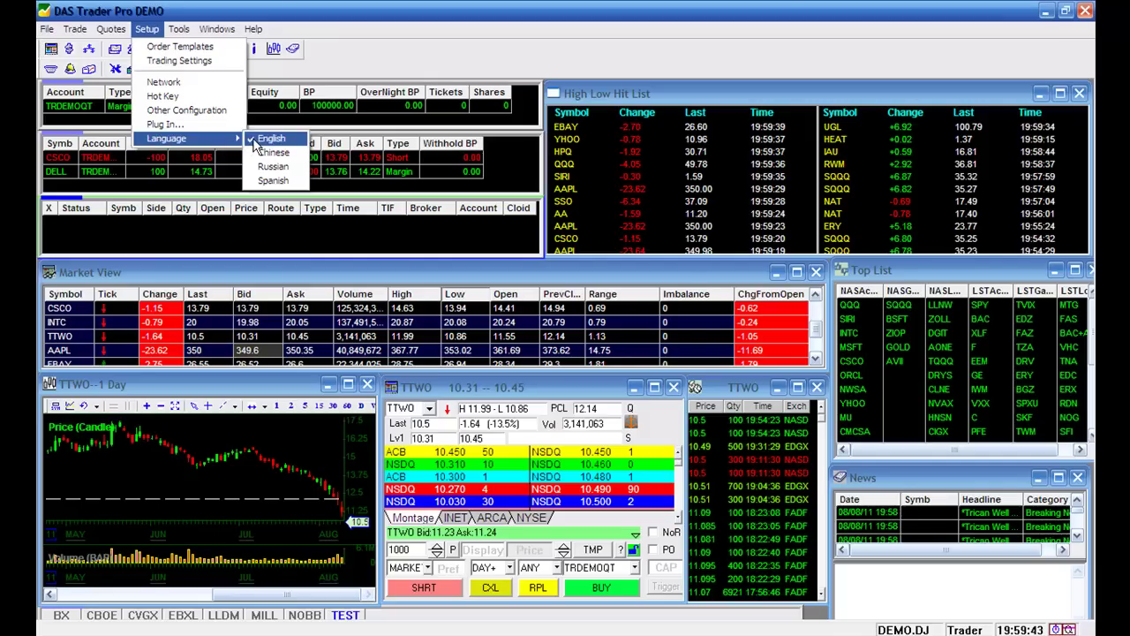
{"action": "left_click", "coordinate": [263, 151]}
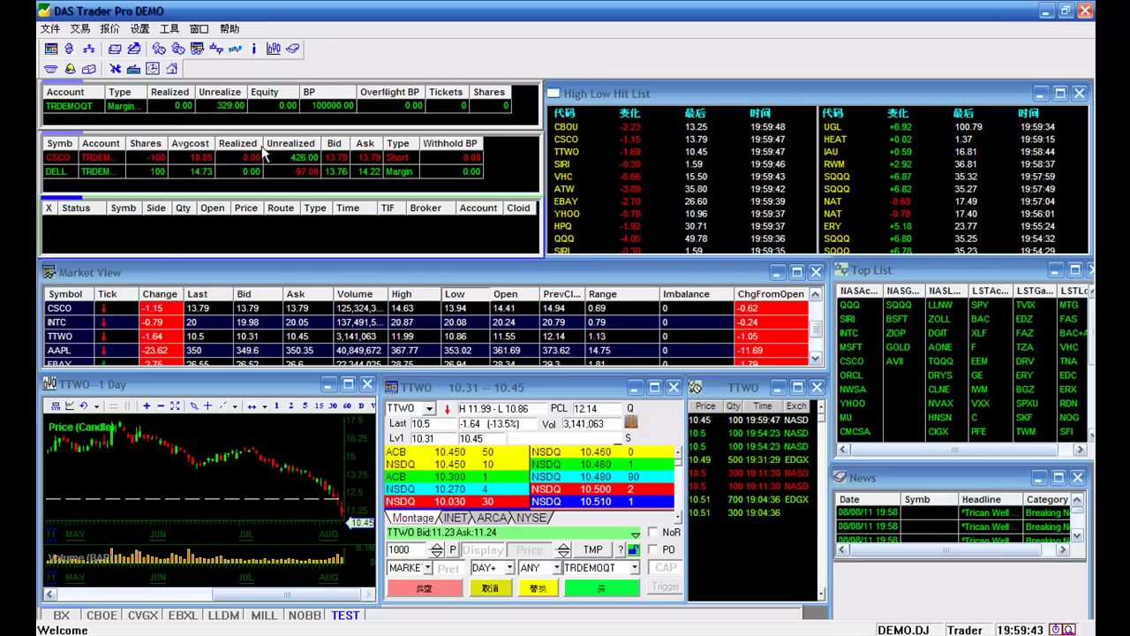